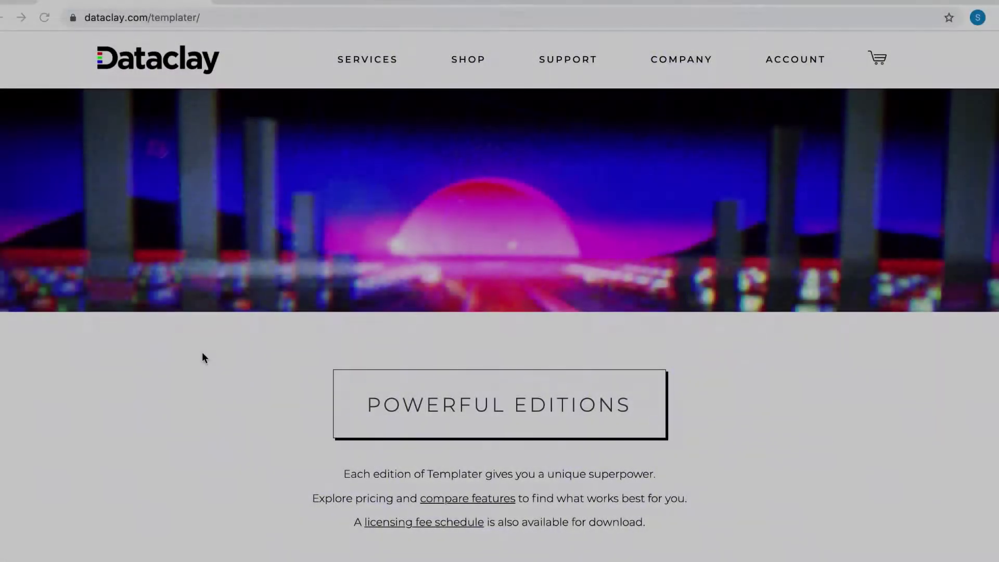
Browse the Templater product page demo: preview a template, fill render-status rows, and enable the bot.
scroll(203, 358, "down", 3)
scroll(203, 353, "down", 2)
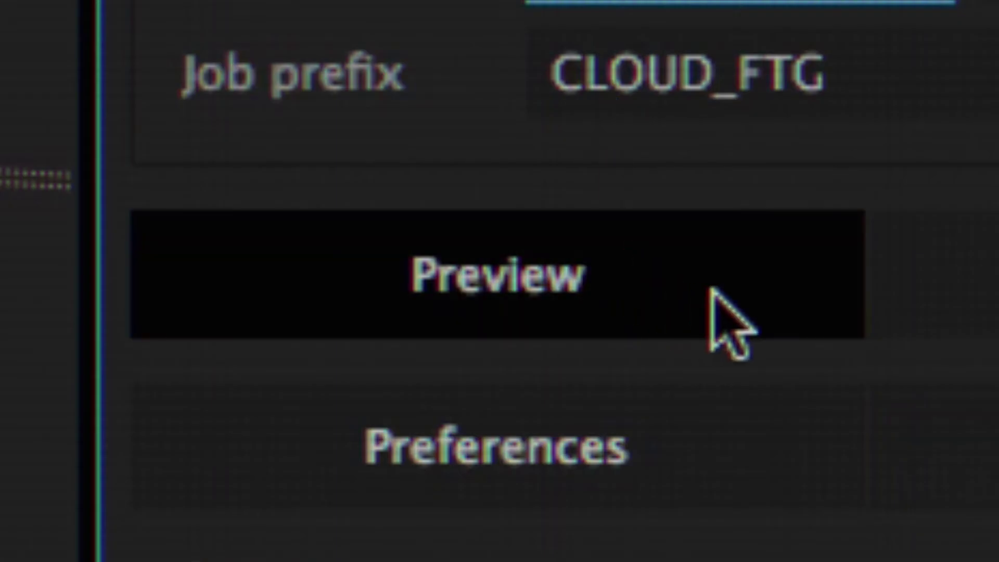
left_click(714, 291)
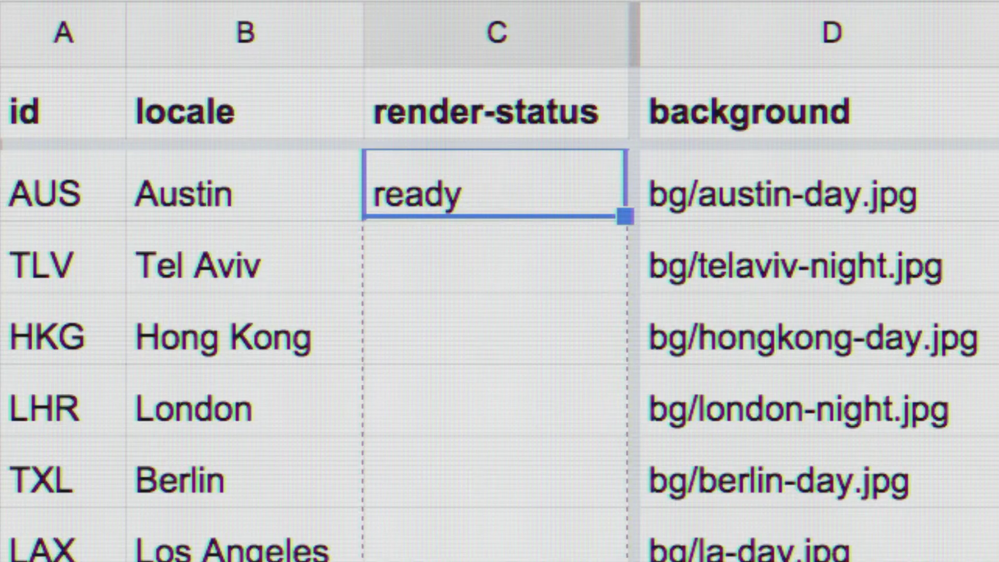
left_click_drag(625, 216, 625, 552)
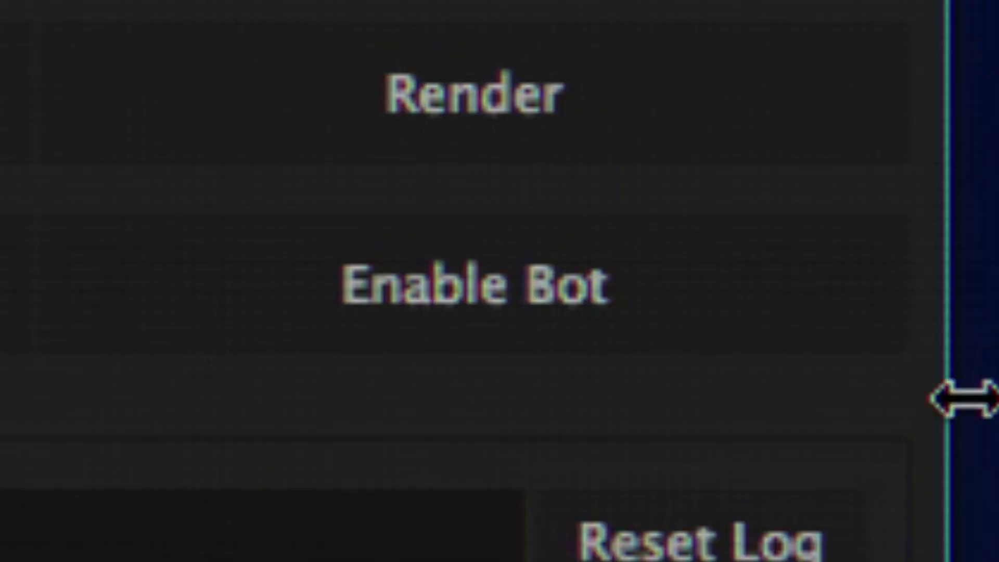
left_click(972, 234)
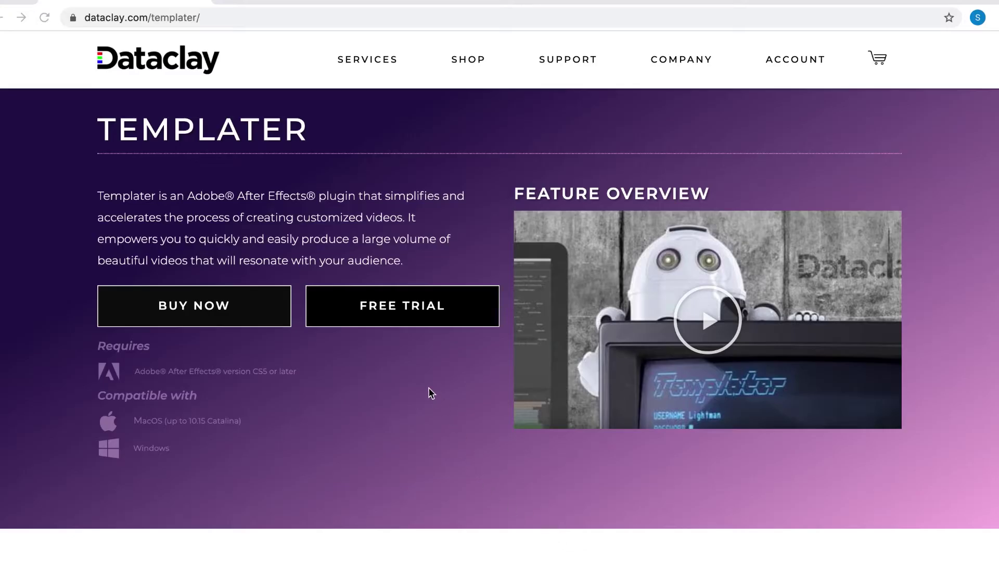
Download the Templater2.zip free trial and open it from Chrome's download shelf.
left_click(403, 314)
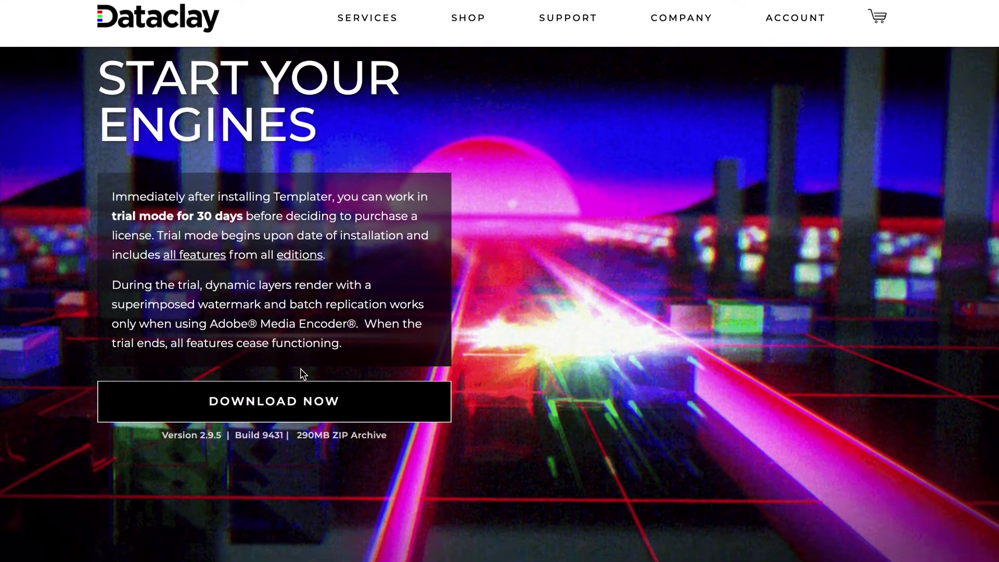
left_click(296, 406)
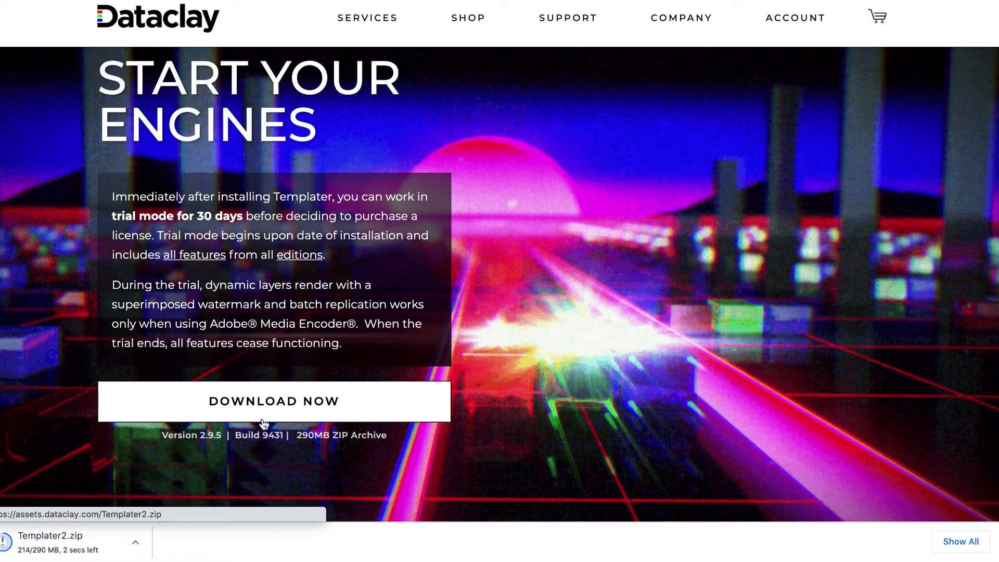
left_click(90, 549)
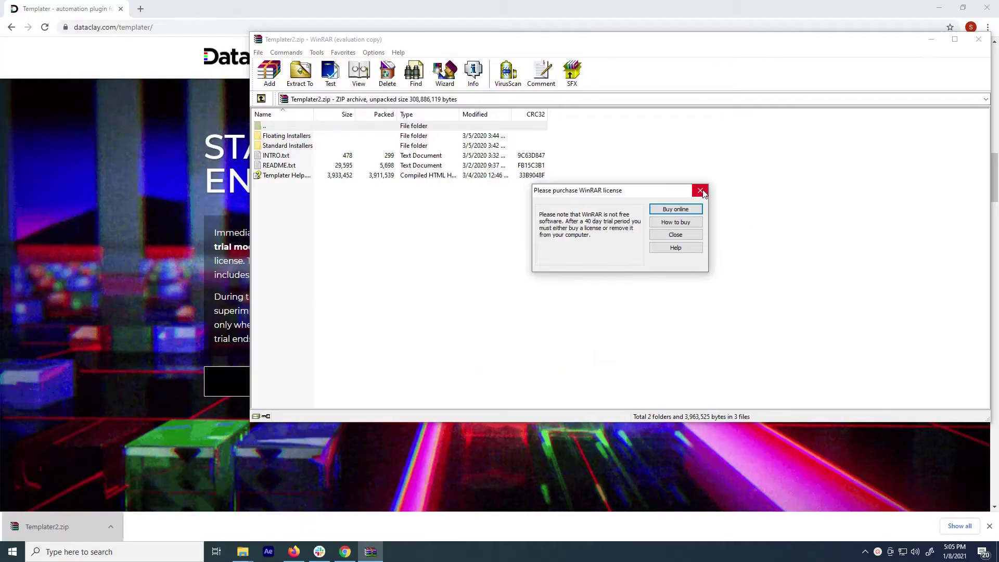
Dismiss the WinRAR reminder and run Templater_2.9.5 from Standard Installers\Windows.
key("Escape")
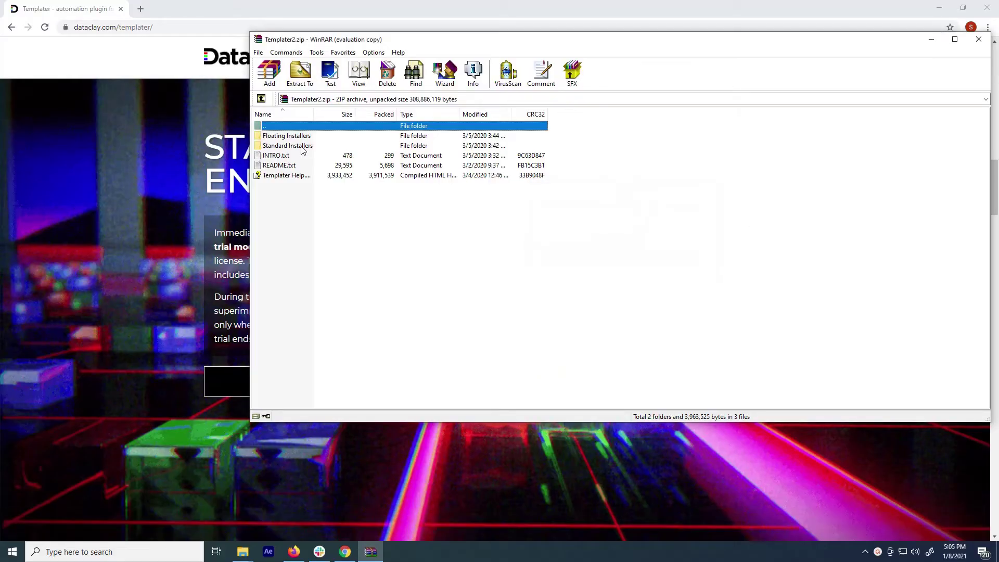
double_click(303, 147)
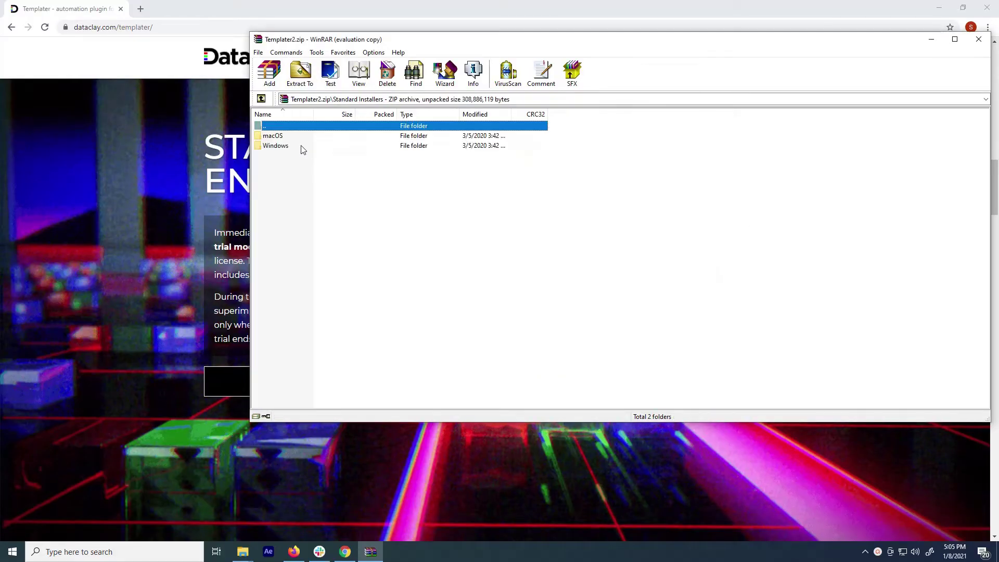
double_click(279, 148)
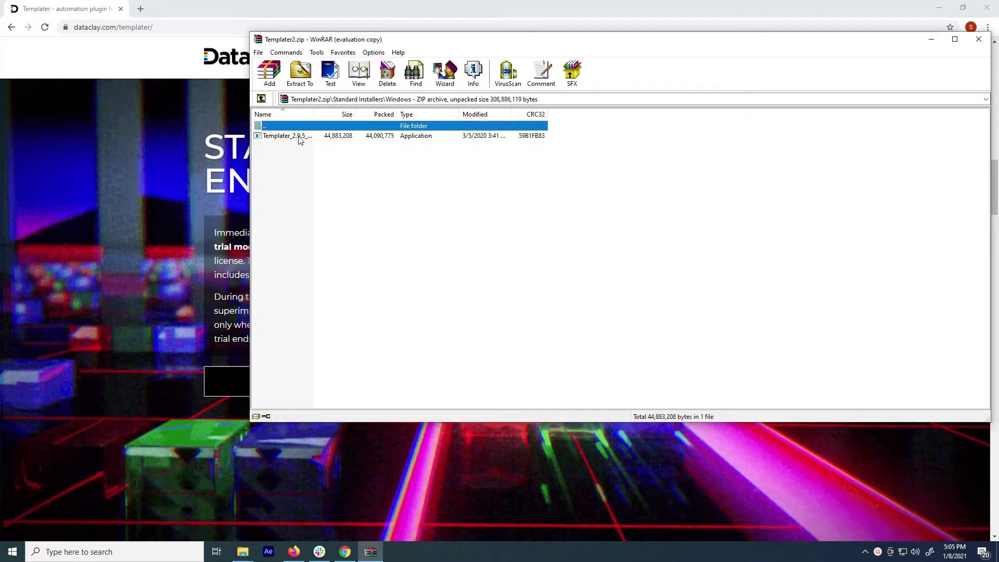
double_click(299, 137)
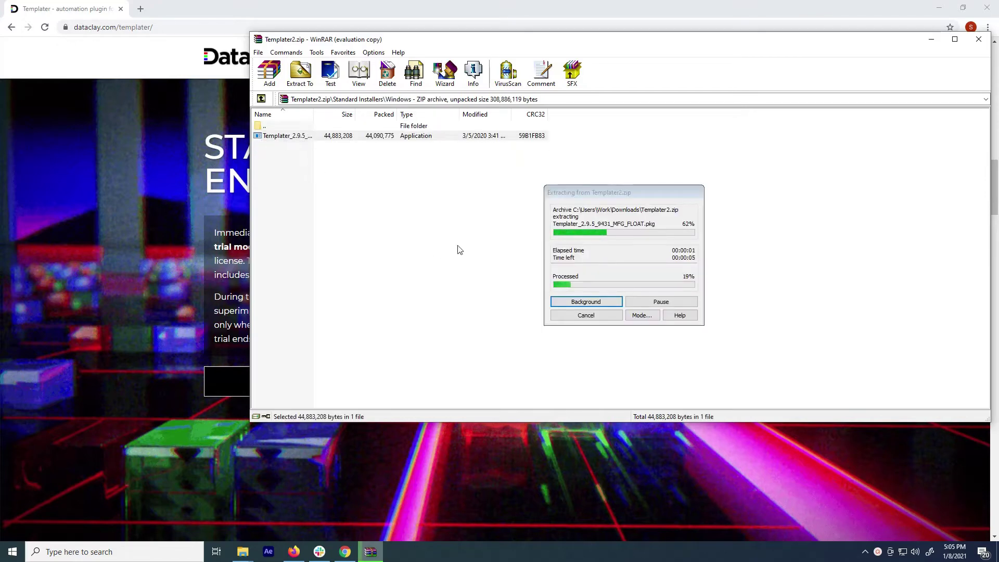
Install Templater on Windows into C:\Program Files\Adobe after accepting the license agreement.
left_click(568, 359)
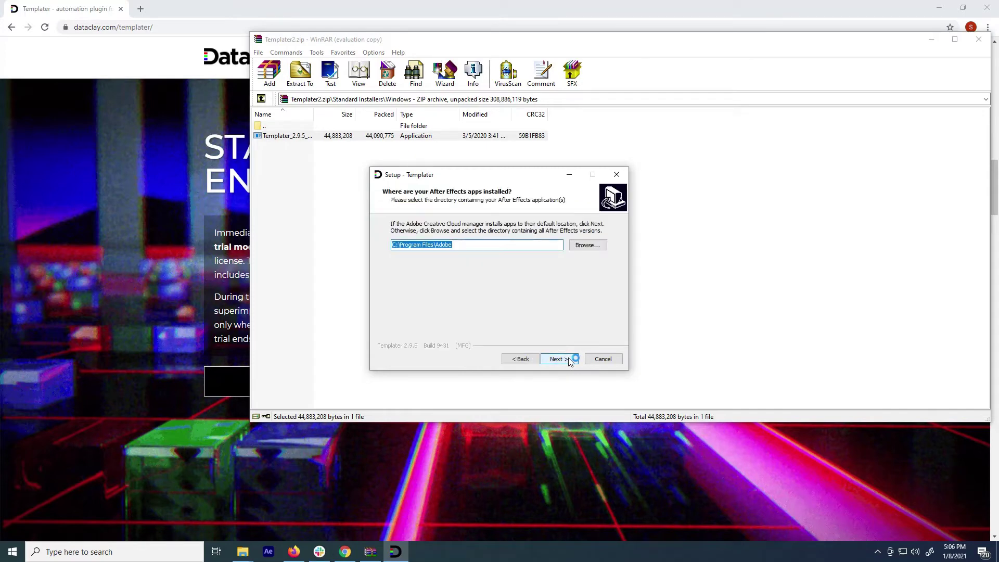
left_click(568, 358)
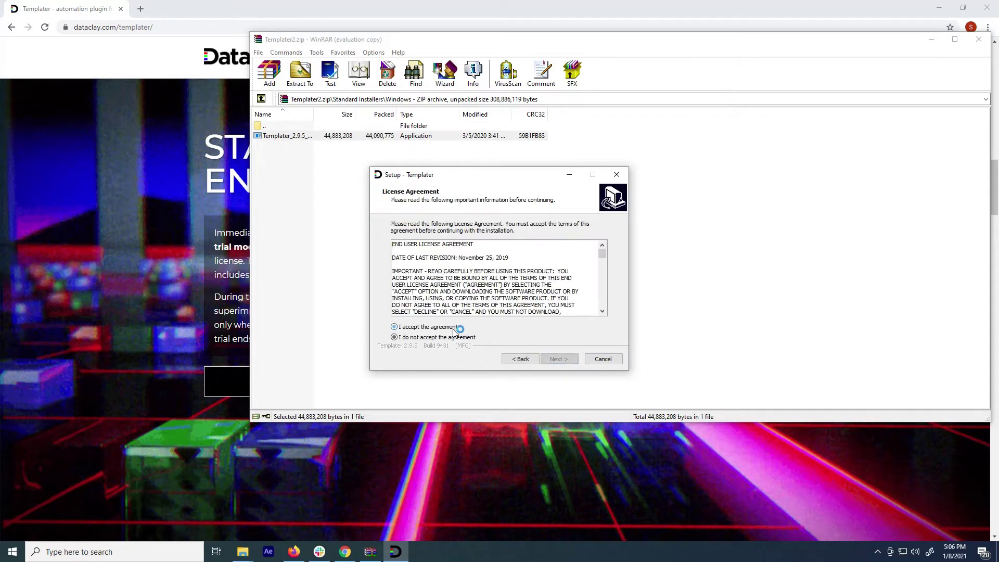
left_click(454, 328)
left_click(557, 359)
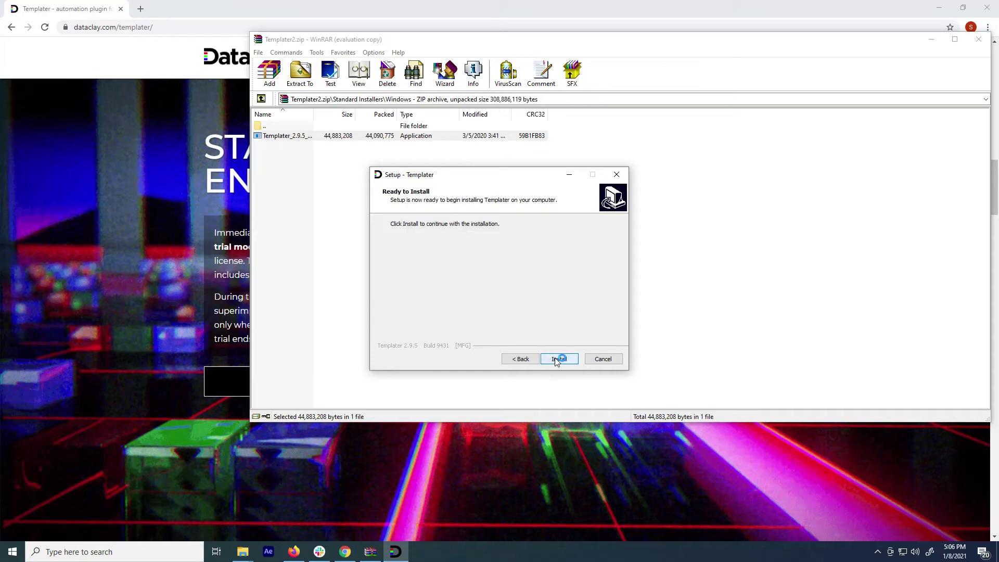
left_click(557, 359)
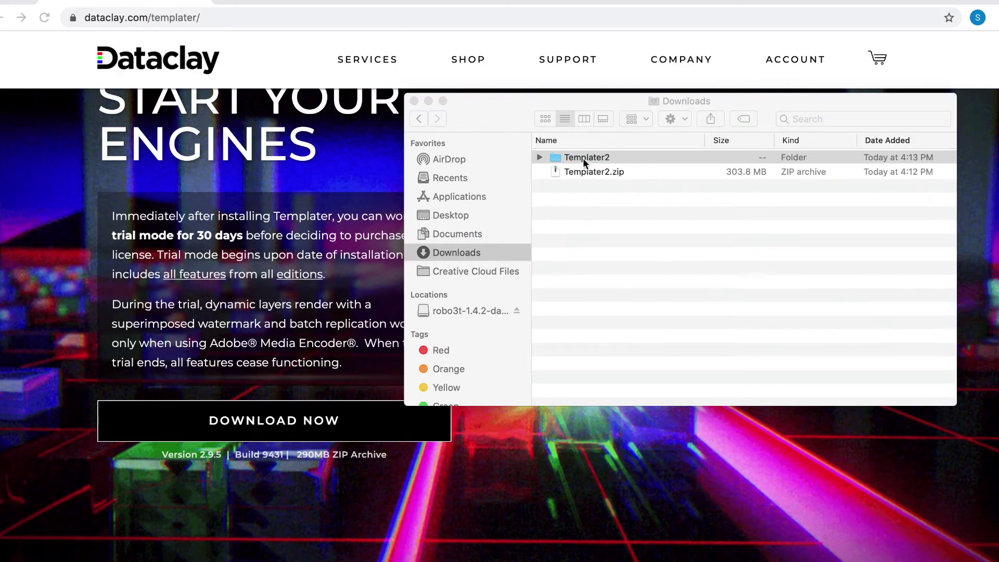
Launch Templater MFG.pkg from Templater2/Standard Installers/macOS and let its pre-install check run.
left_click(539, 156)
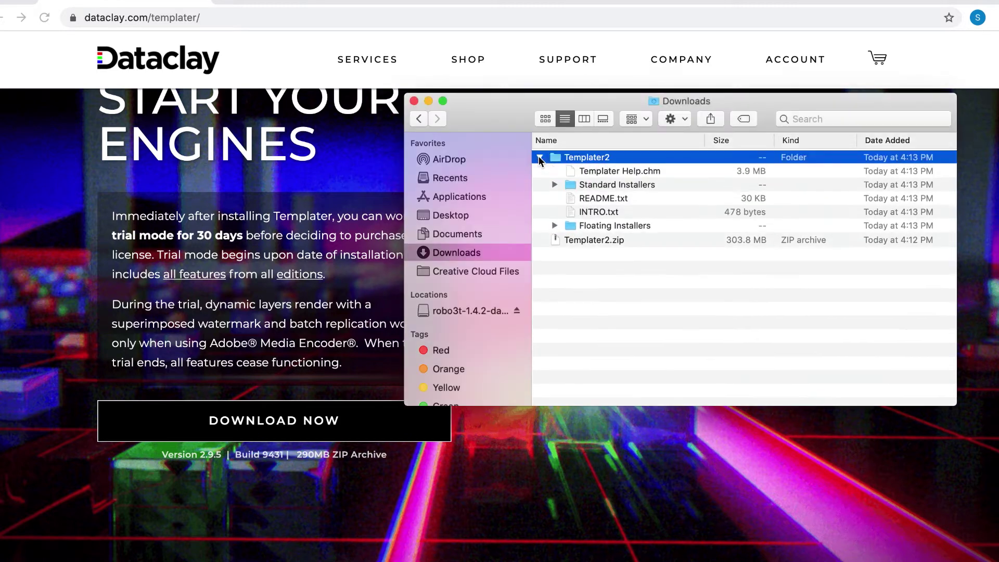
left_click(553, 184)
left_click(570, 212)
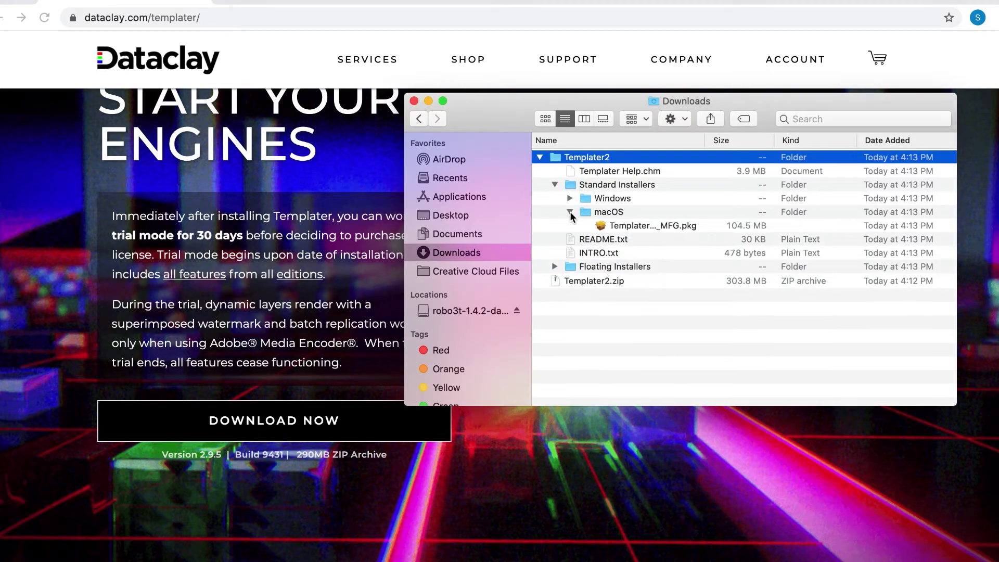
double_click(617, 224)
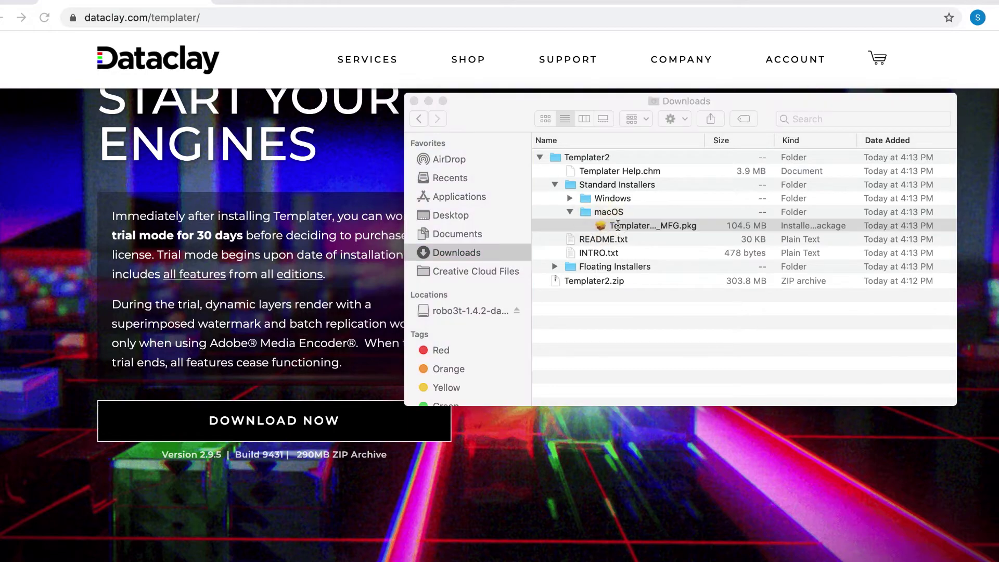
left_click(587, 189)
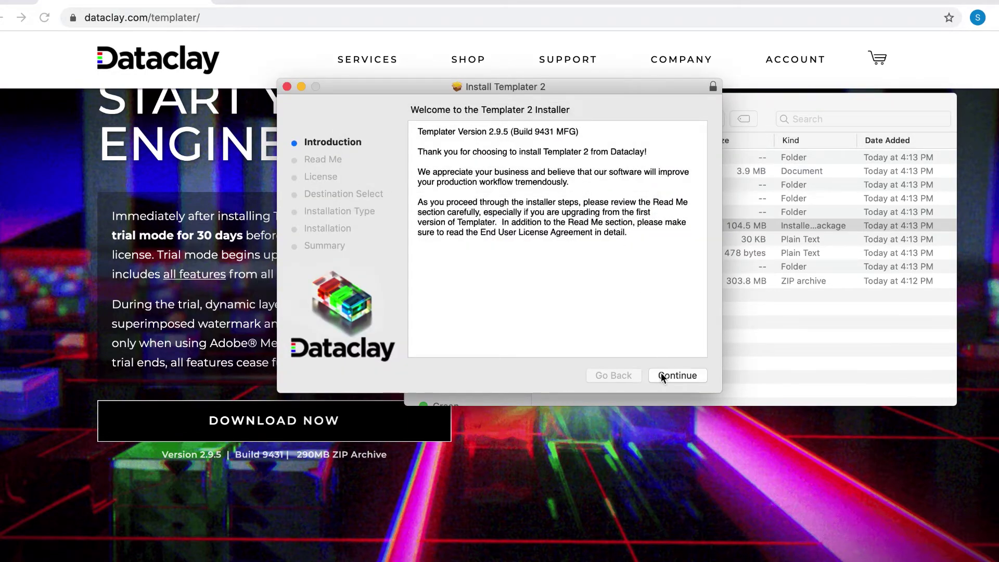
Move through the macOS installer's Introduction and Read Me, and agree to the license.
left_click(661, 374)
left_click(661, 374)
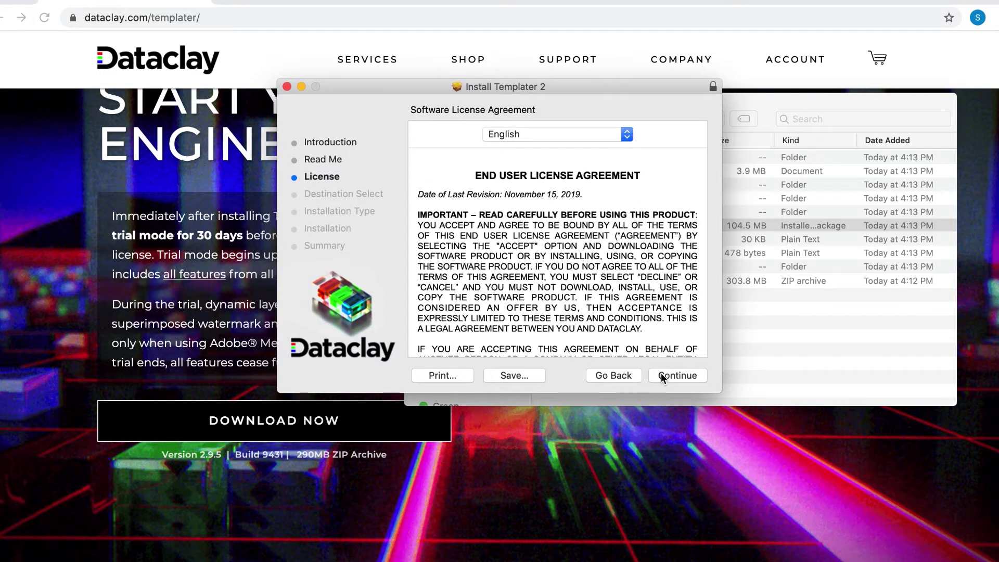
left_click(663, 375)
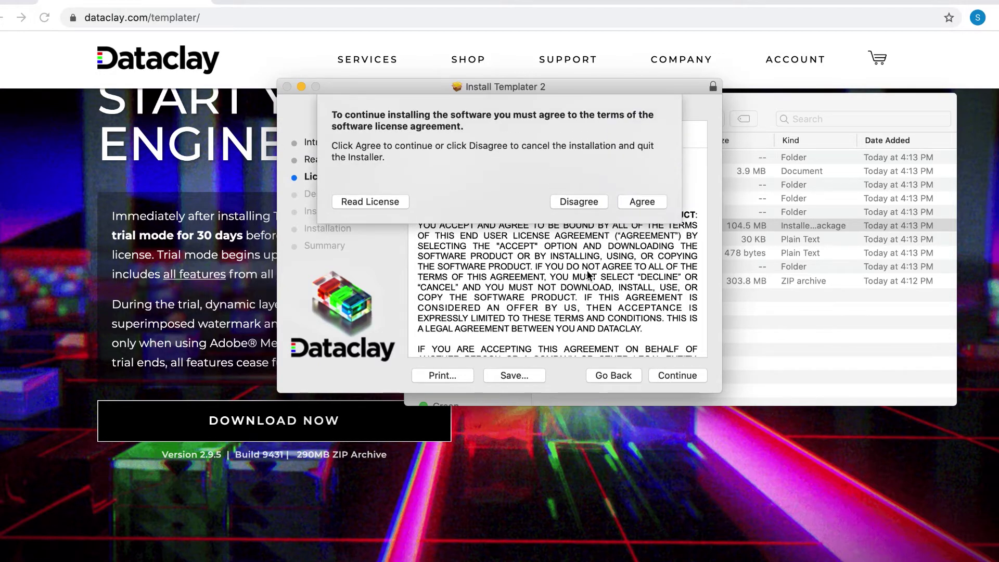
left_click(645, 202)
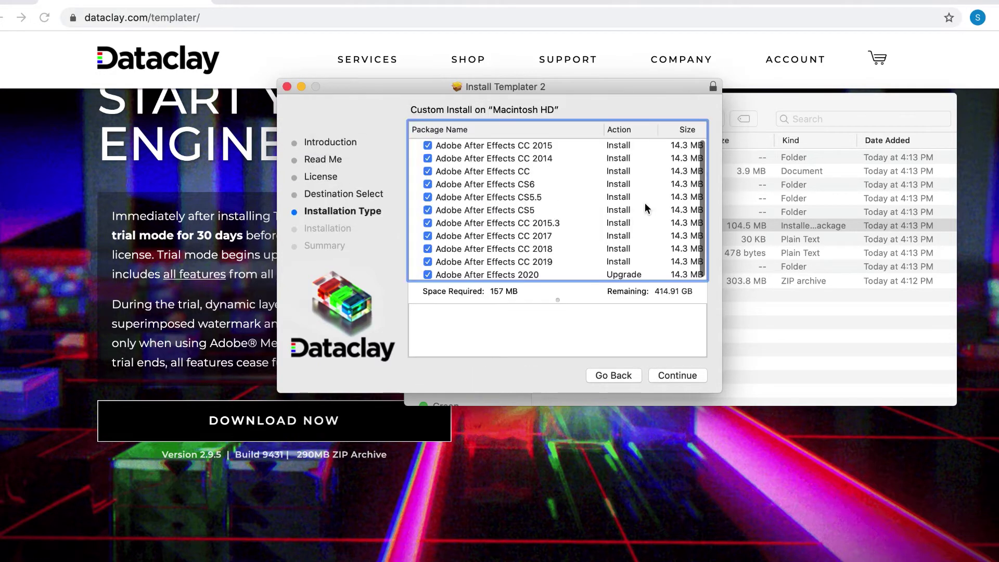
Uncheck After Effects CC 2014 through CC 2019 so only 2020 is installed.
left_click(428, 145)
left_click(428, 158)
left_click_drag(429, 164, 427, 251)
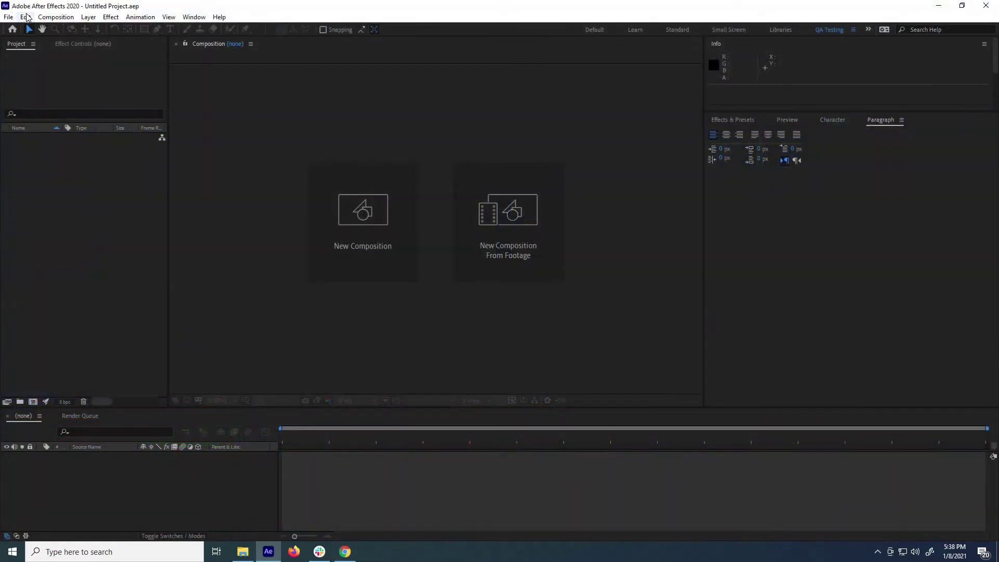
Enable 'Allow Scripts to Write Files and Access Network' in Scripting & Expressions preferences.
left_click(26, 17)
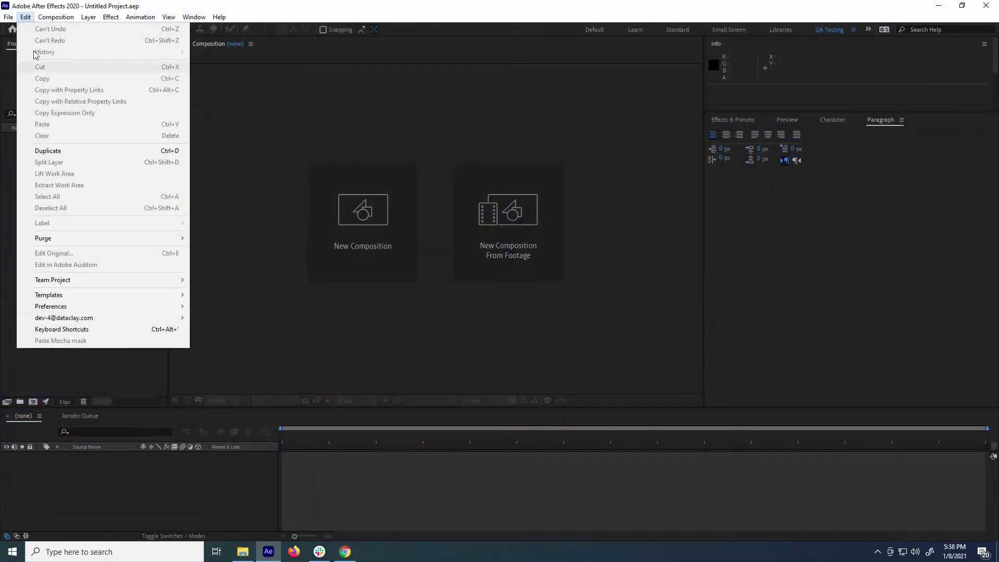
mouse_move(167, 307)
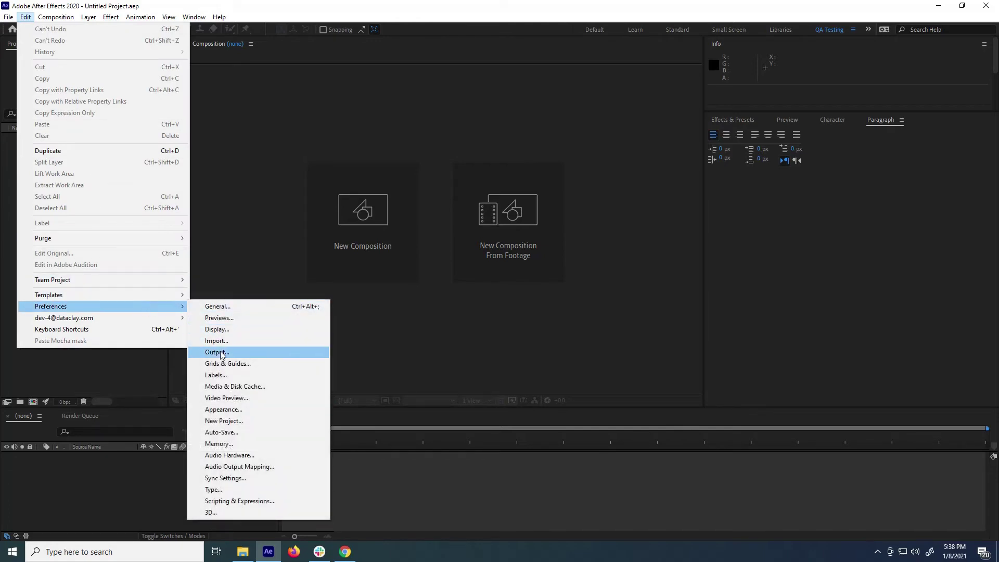
left_click(257, 505)
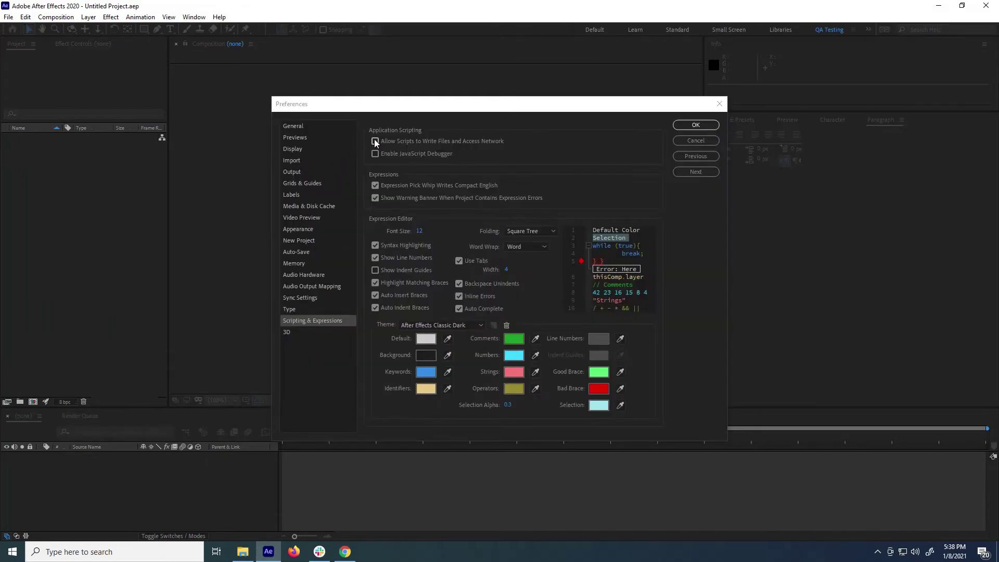
left_click(375, 142)
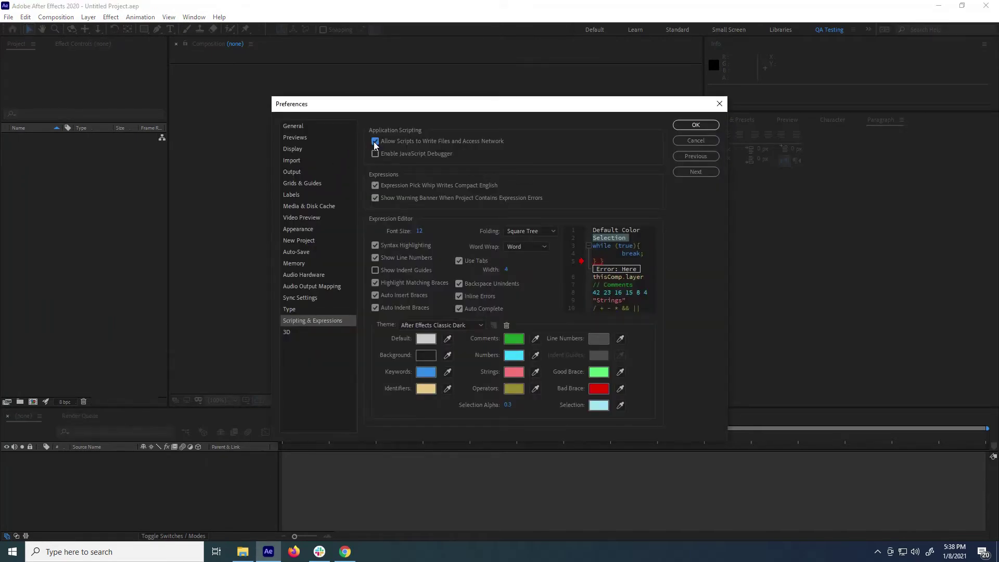
left_click(687, 126)
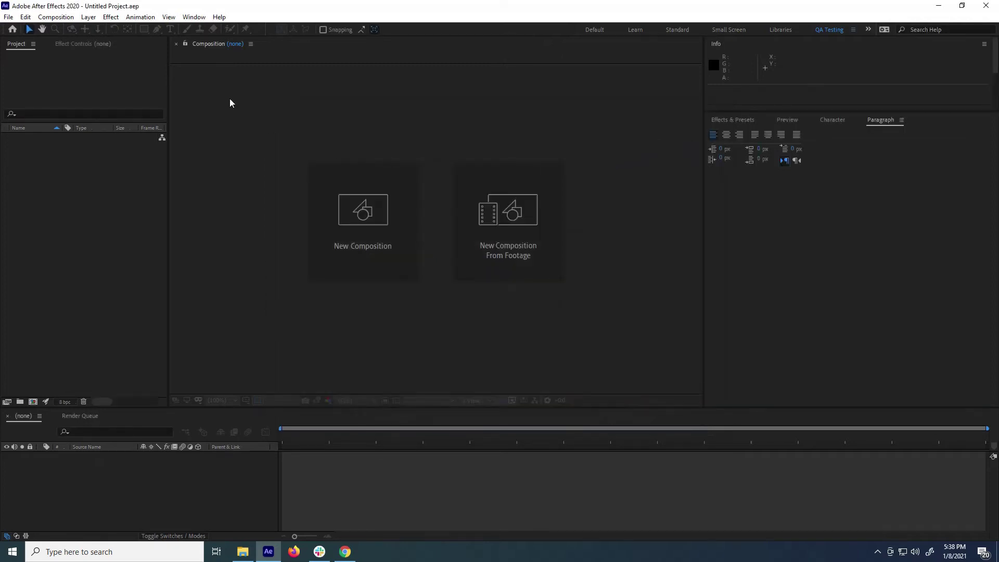
Open Templater 2.jsxbin from the Window menu and dock its panel in the right-hand group.
left_click(194, 16)
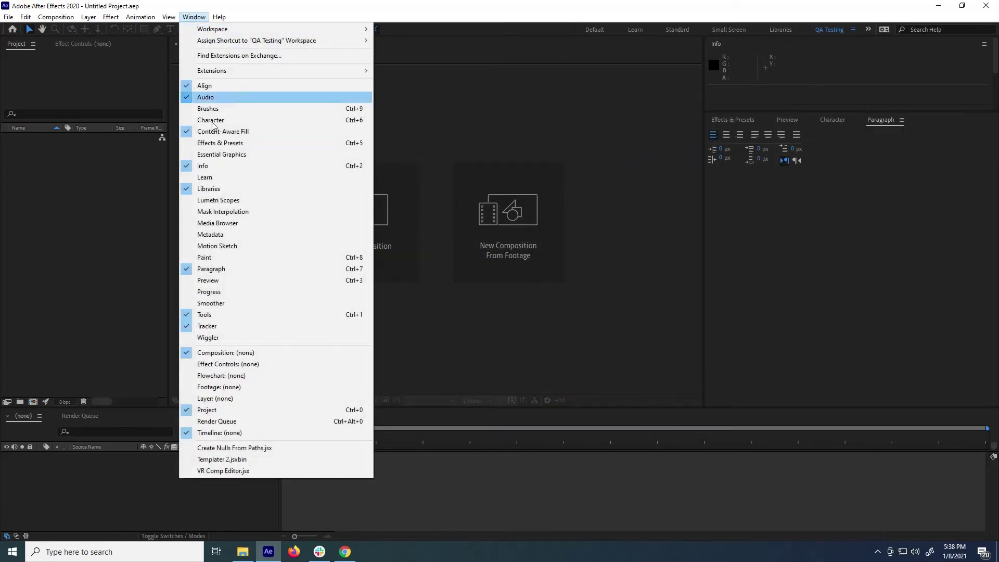
left_click(286, 460)
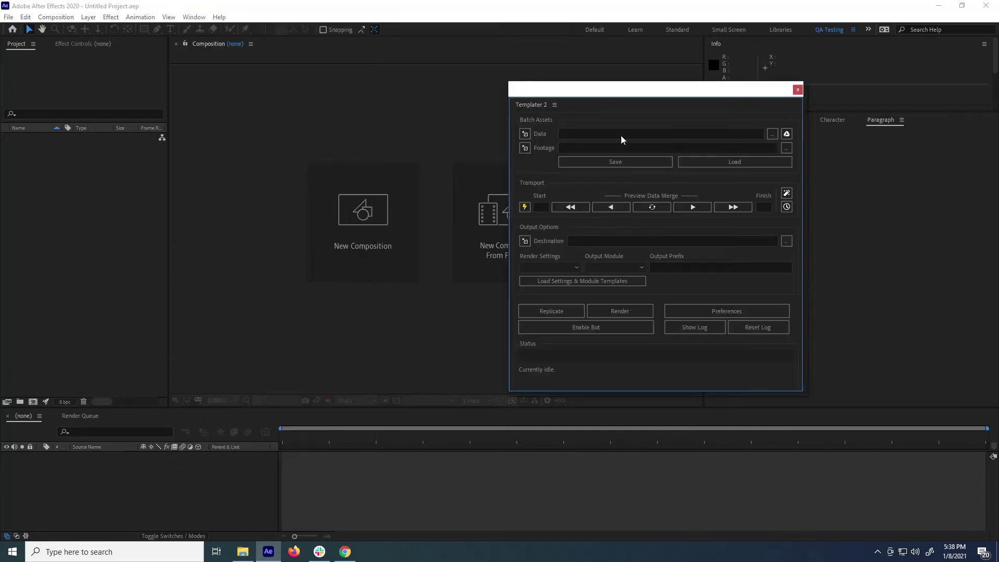
left_click_drag(531, 107, 906, 123)
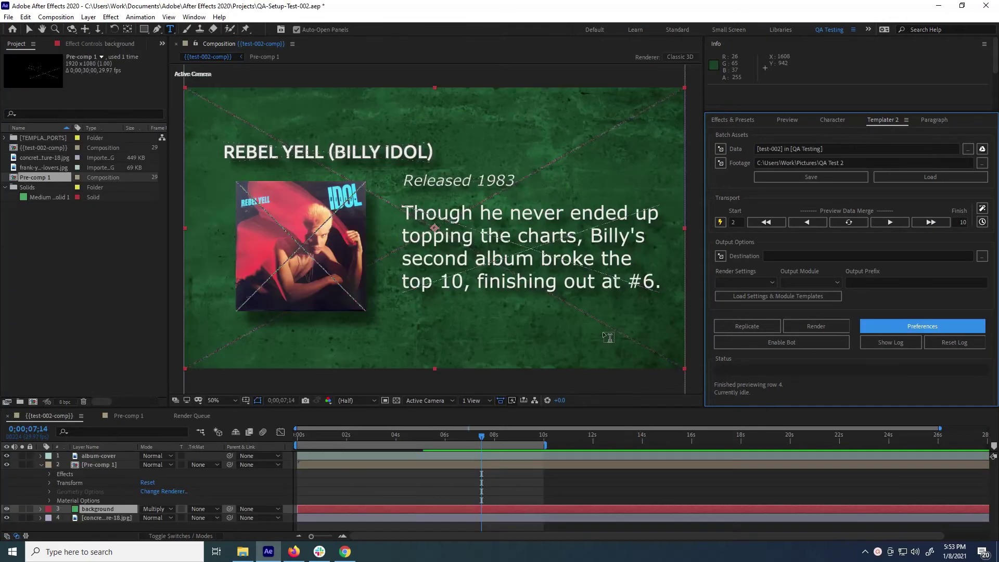
Step forward five data rows with Templater's Preview Data Merge next button.
left_click(890, 226)
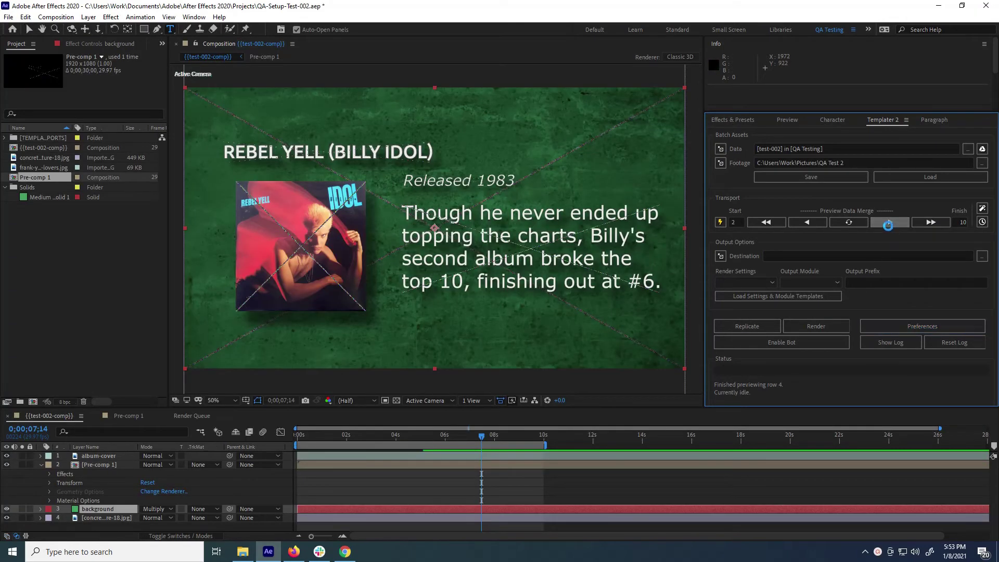
left_click(890, 223)
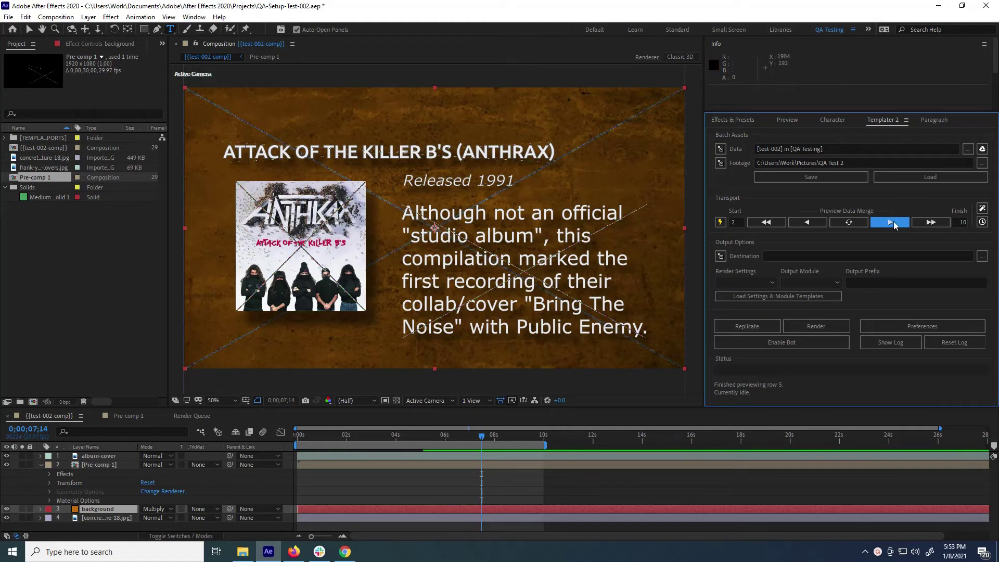
left_click(891, 222)
left_click(891, 224)
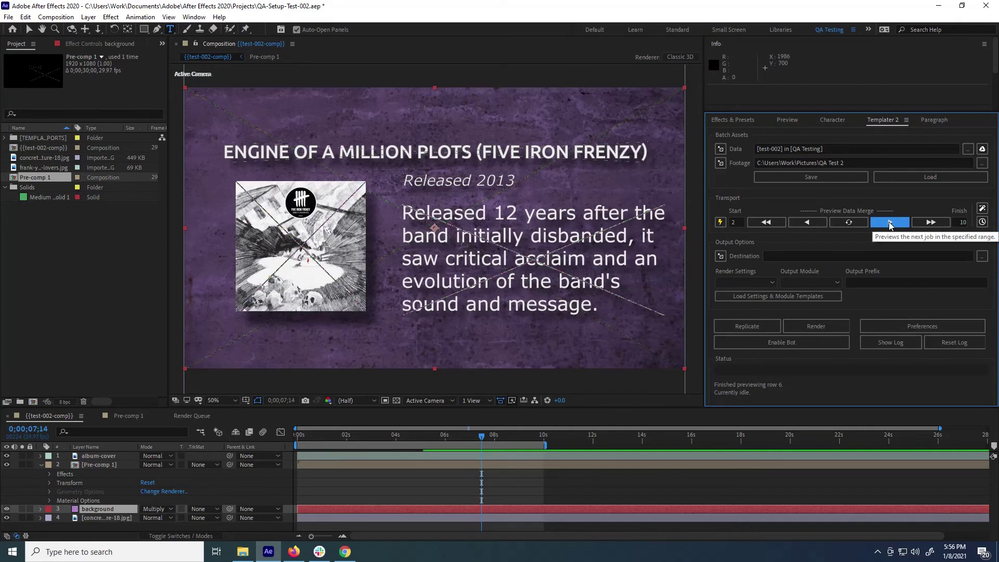
left_click(890, 223)
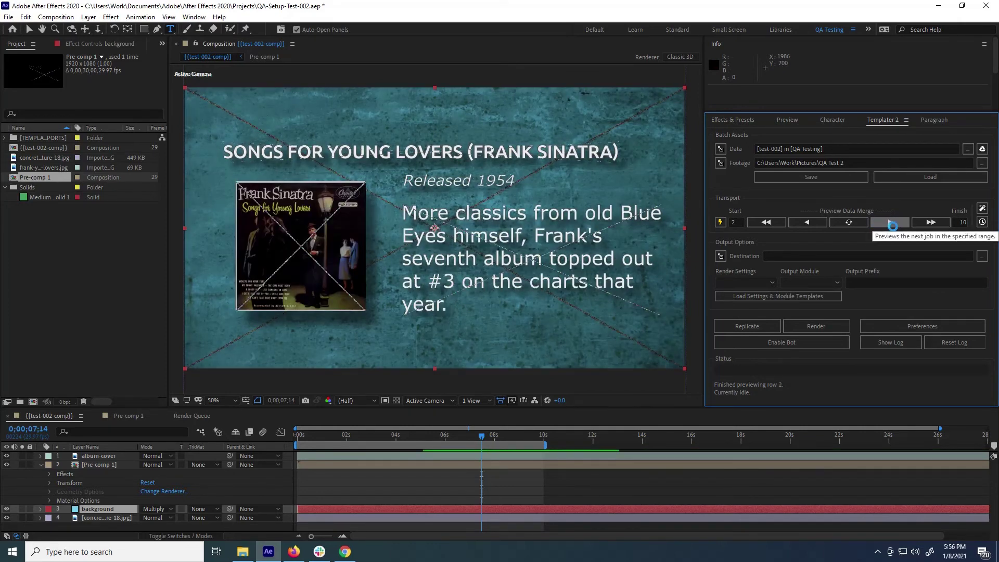
Preview one more data row and bring up Templater's license activation prompt.
left_click(891, 224)
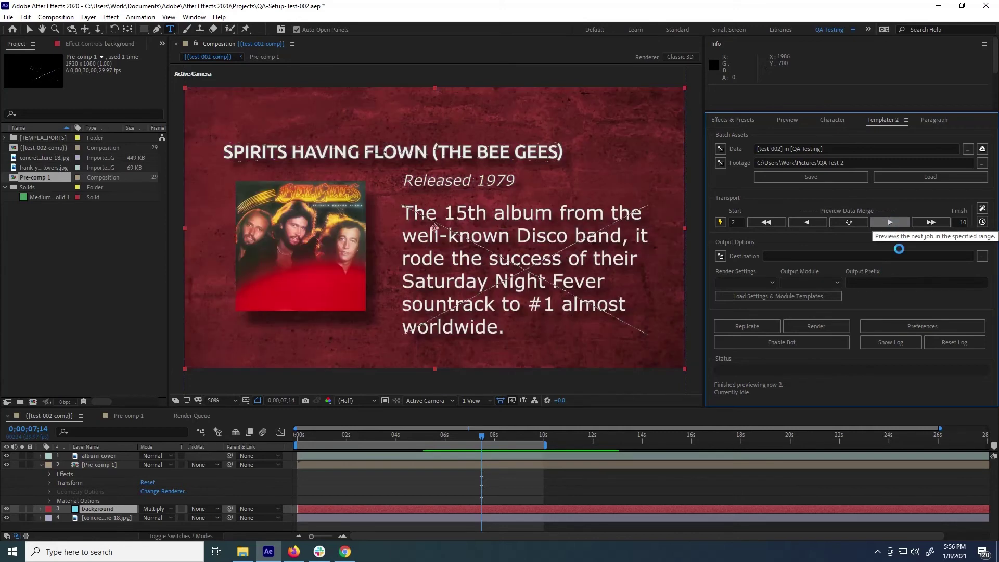
left_click(904, 327)
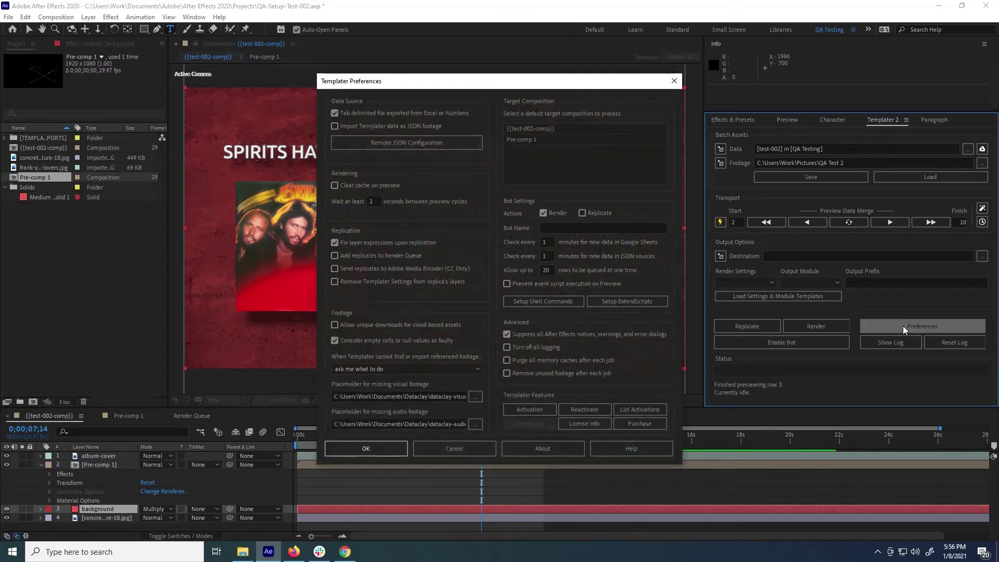
left_click(528, 410)
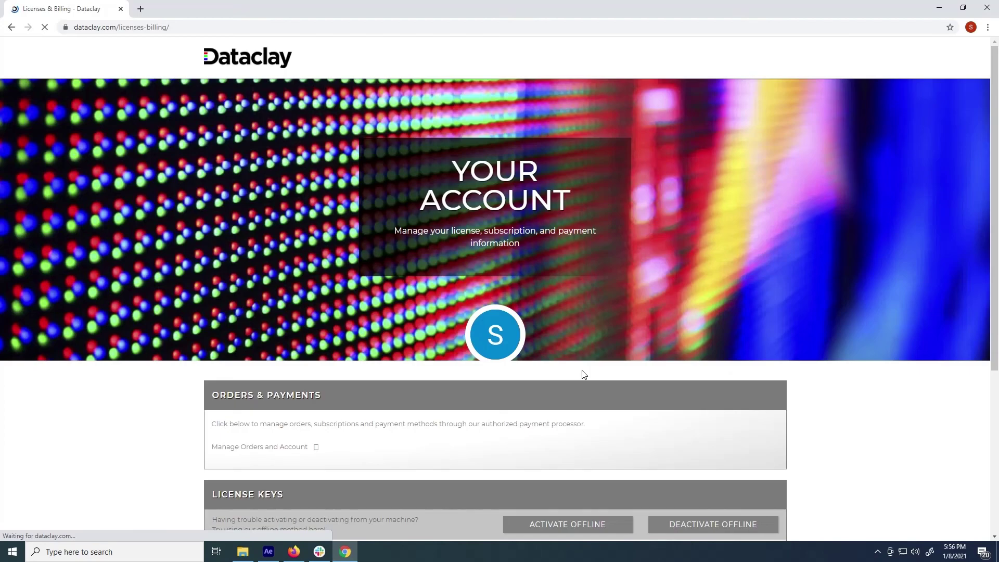
Copy the key code from the Dataclay licenses page into Product Key and activate Templater.
scroll(572, 375, "down", 5)
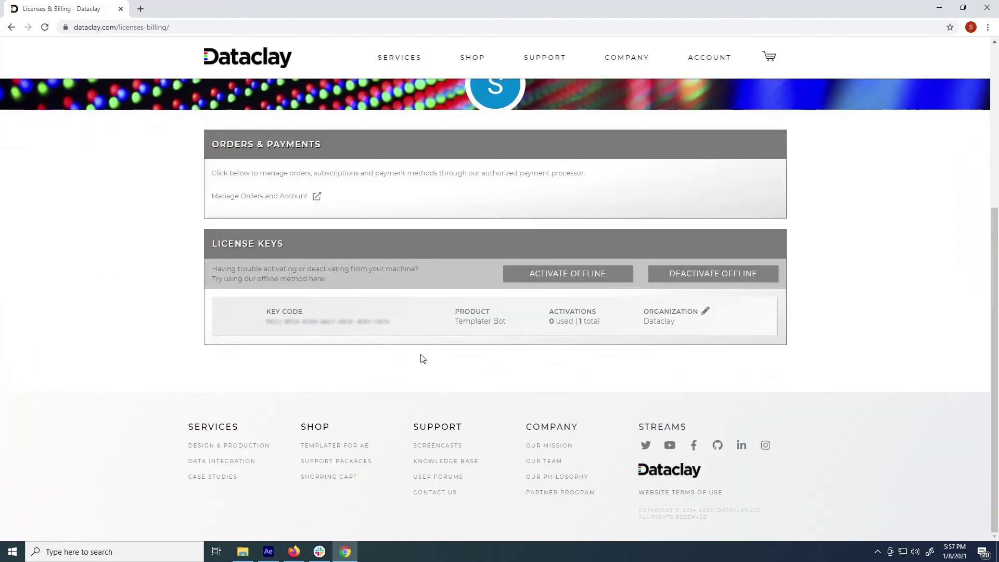
left_click_drag(395, 323, 269, 329)
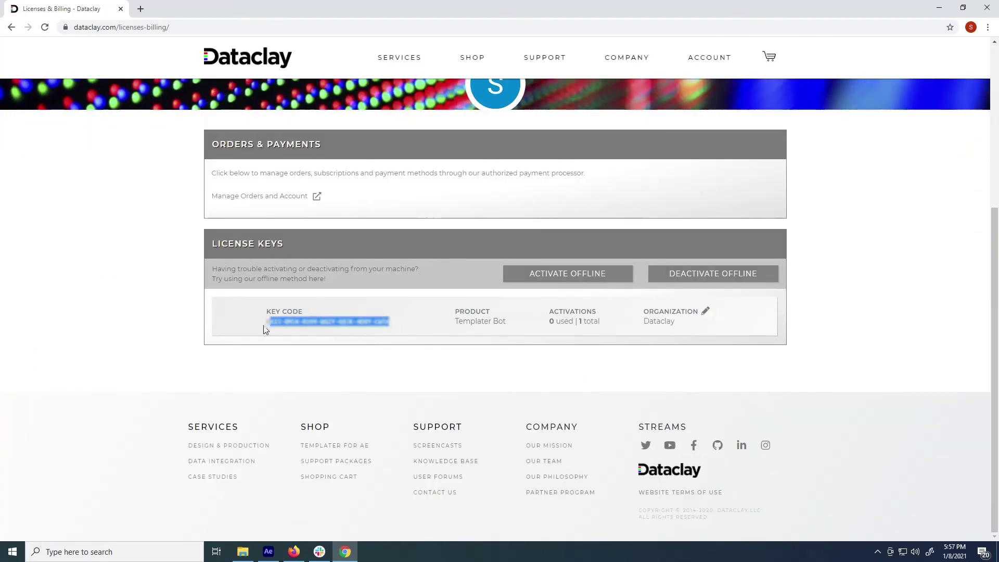
key("alt+Tab")
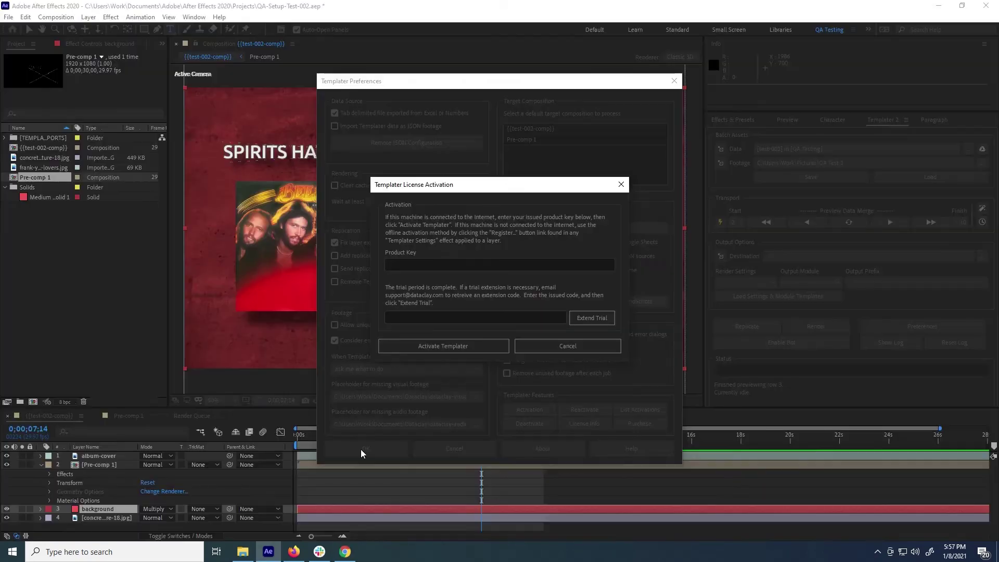
left_click(431, 264)
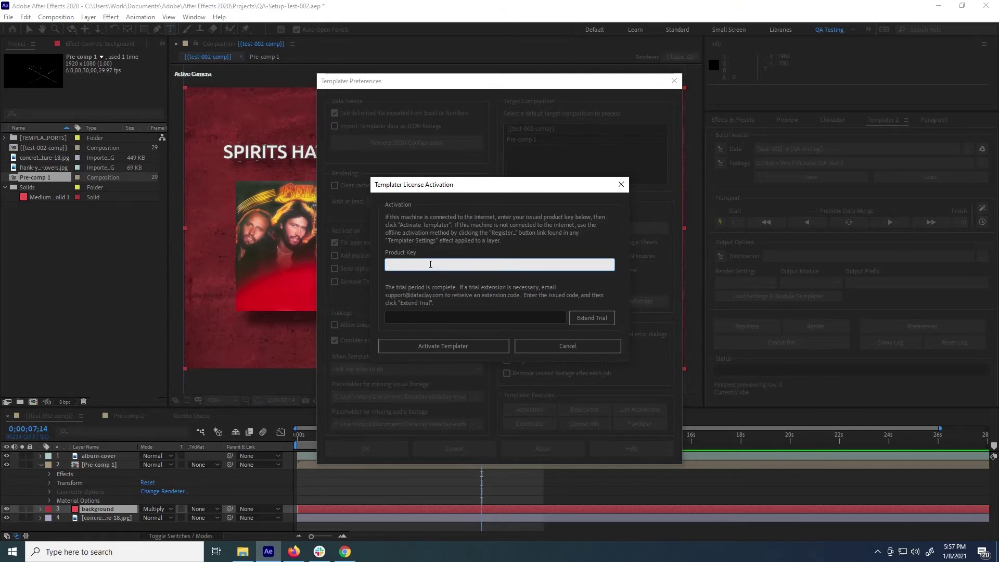
key("ctrl+v")
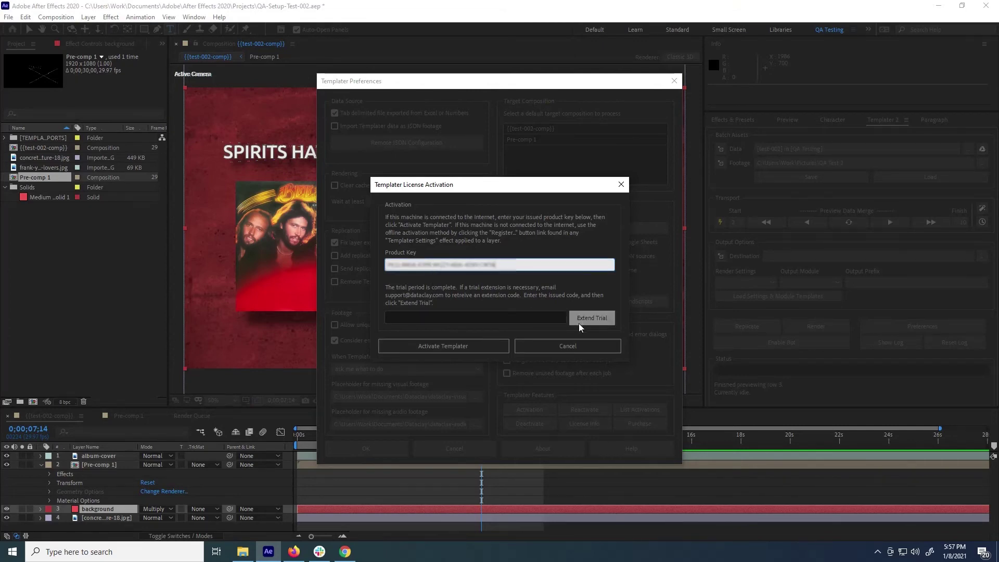
left_click(486, 347)
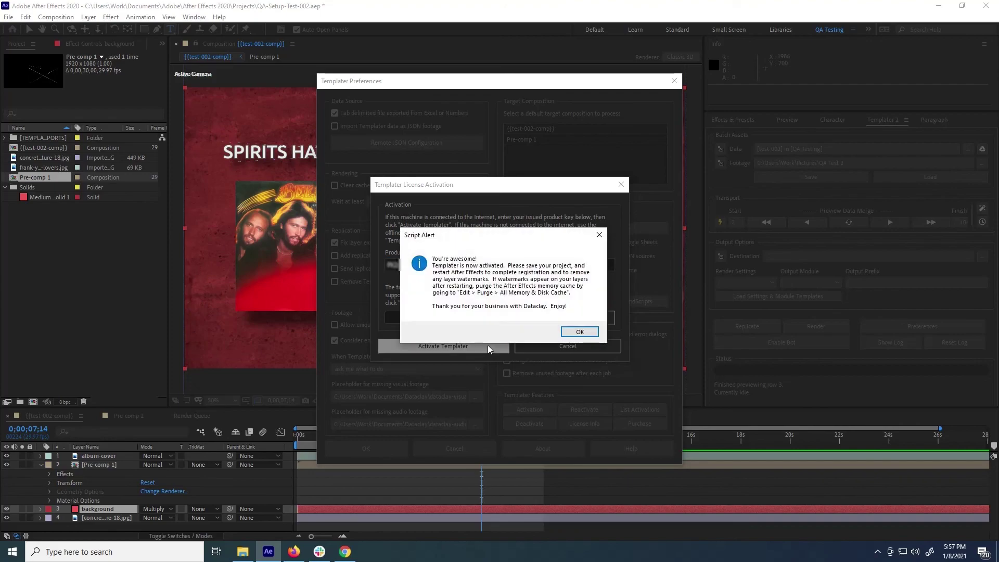